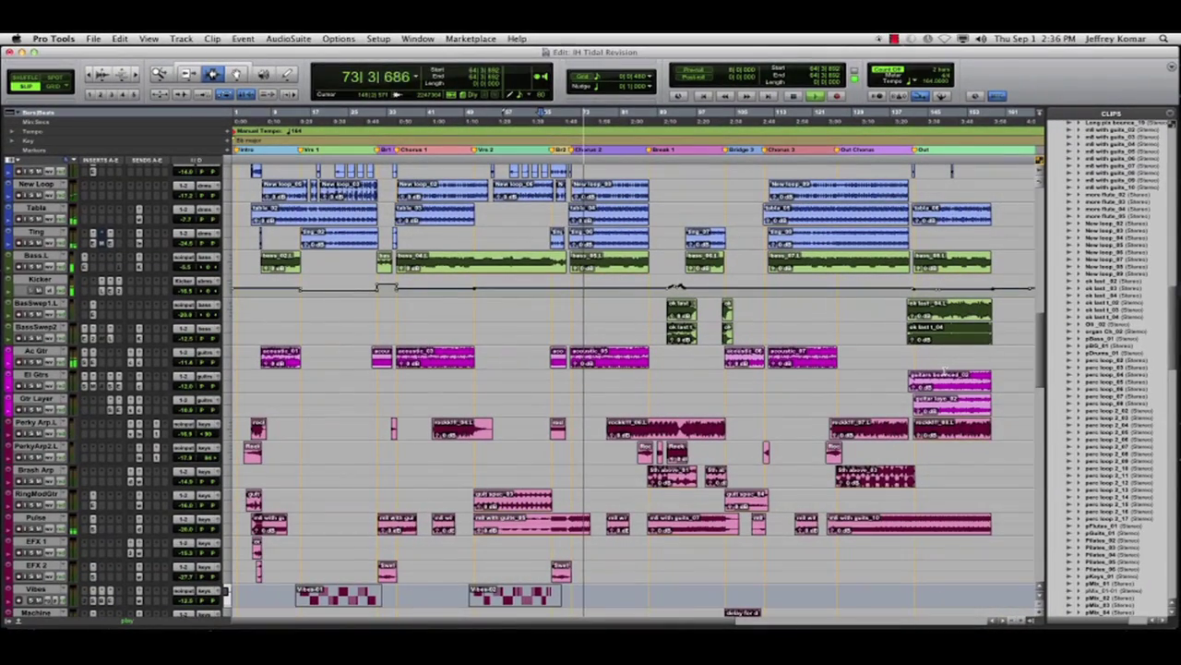
# - Turn off the pMix track's Input Monitor button and start session playback
pyautogui.scroll(10, 1040, 286)
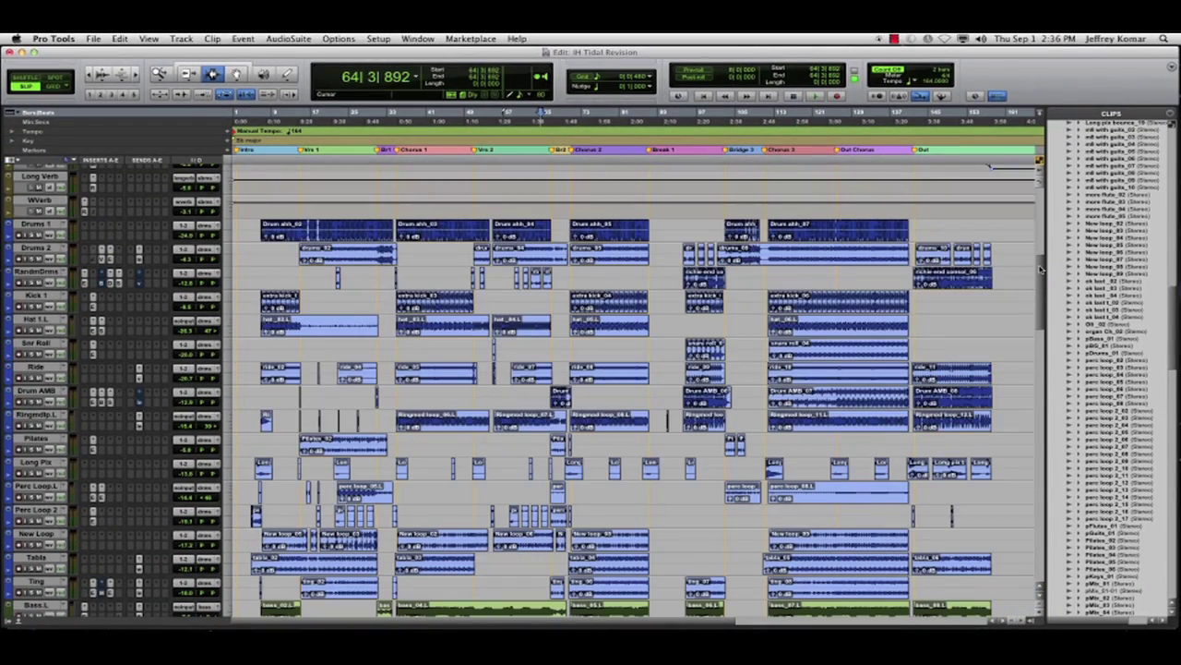
pyautogui.scroll(-15, 1040, 277)
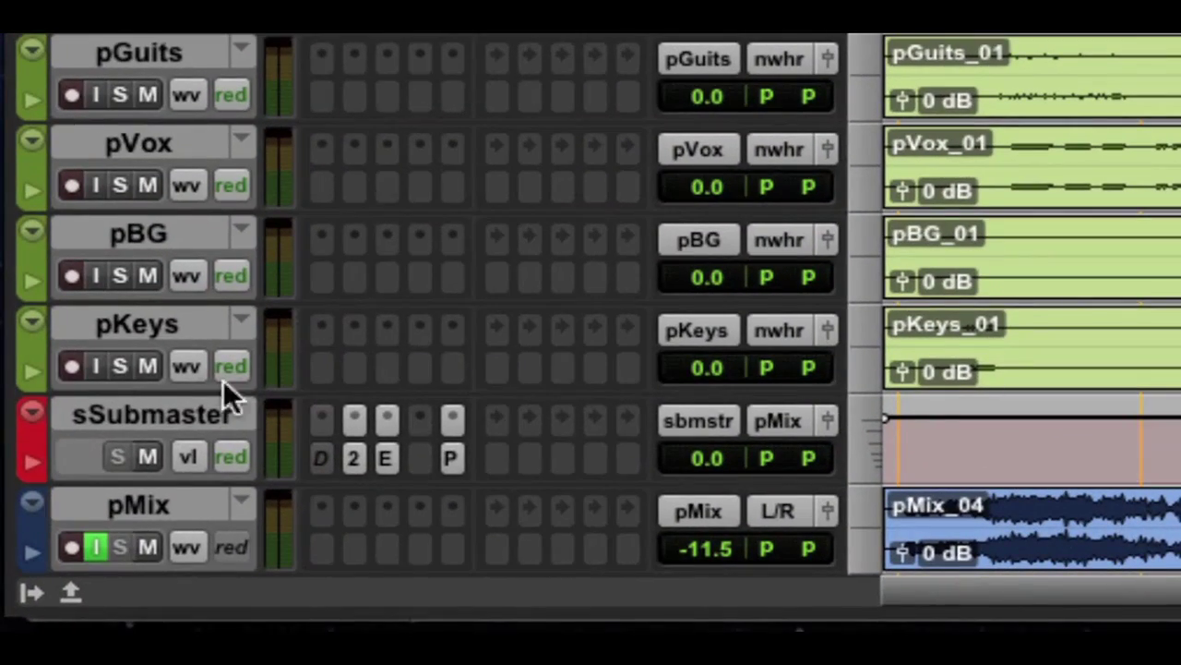
pyautogui.click(87, 567)
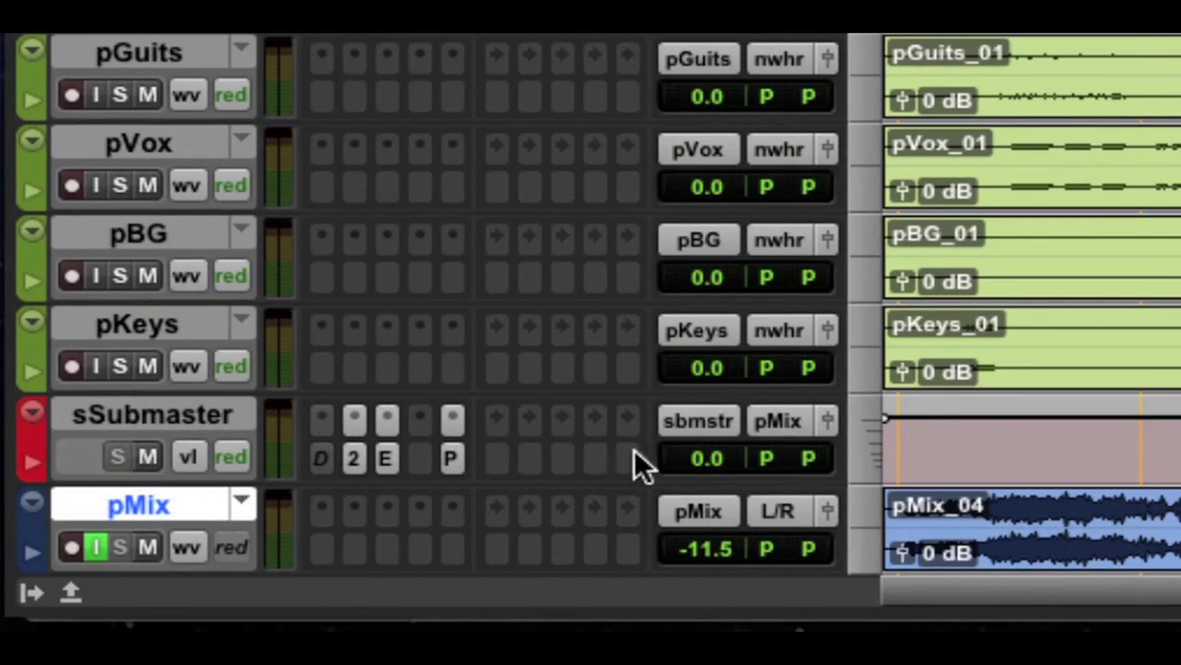
pyautogui.click(96, 546)
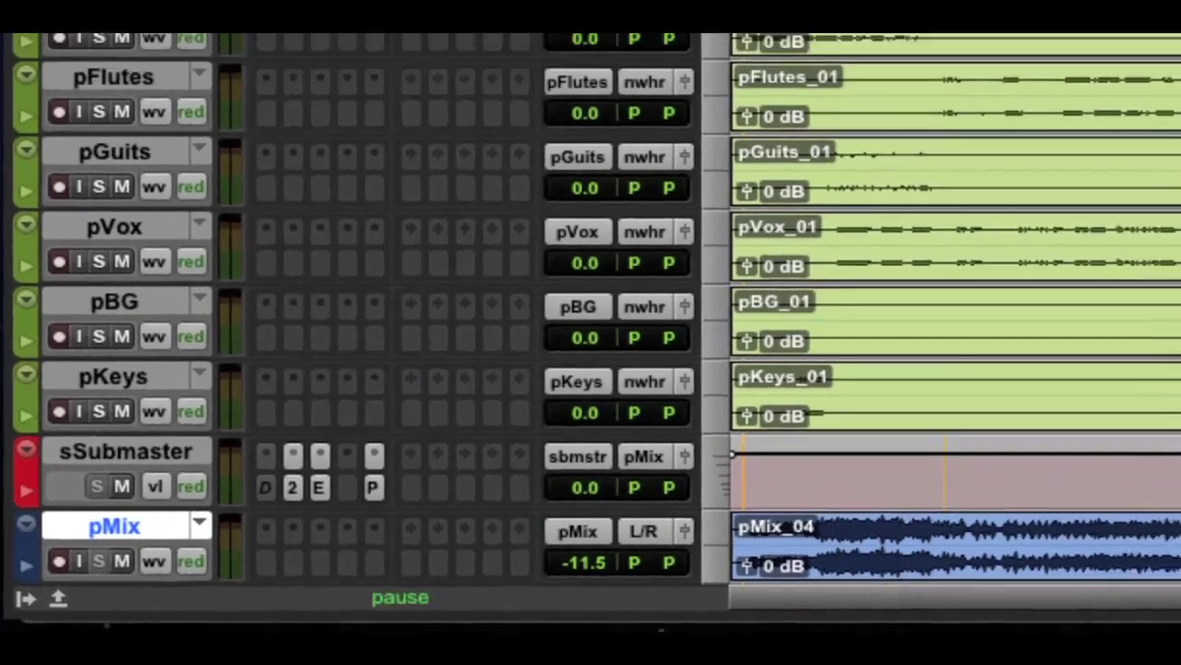
pyautogui.press('space')
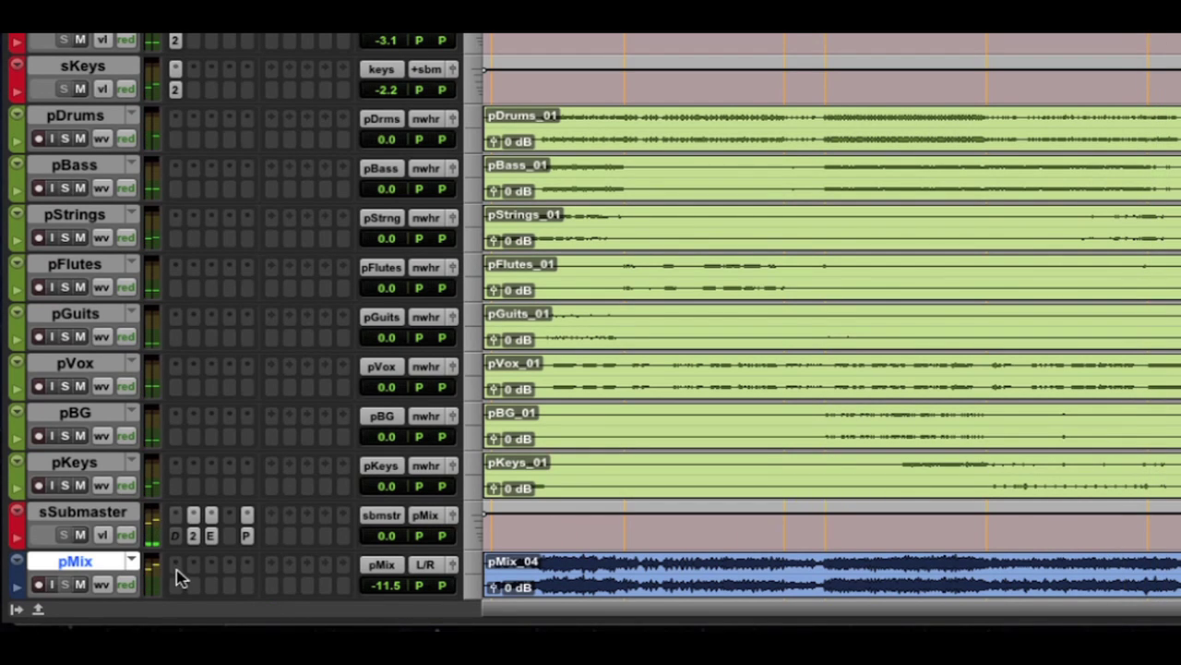
pyautogui.click(132, 560)
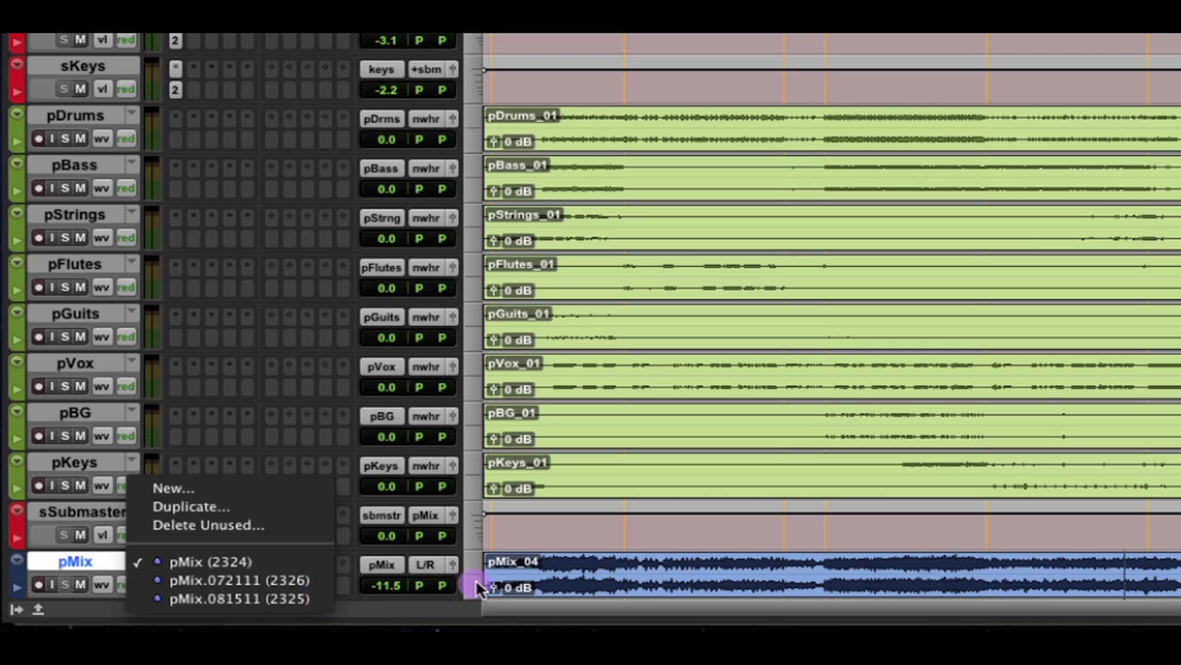
pyautogui.click(598, 548)
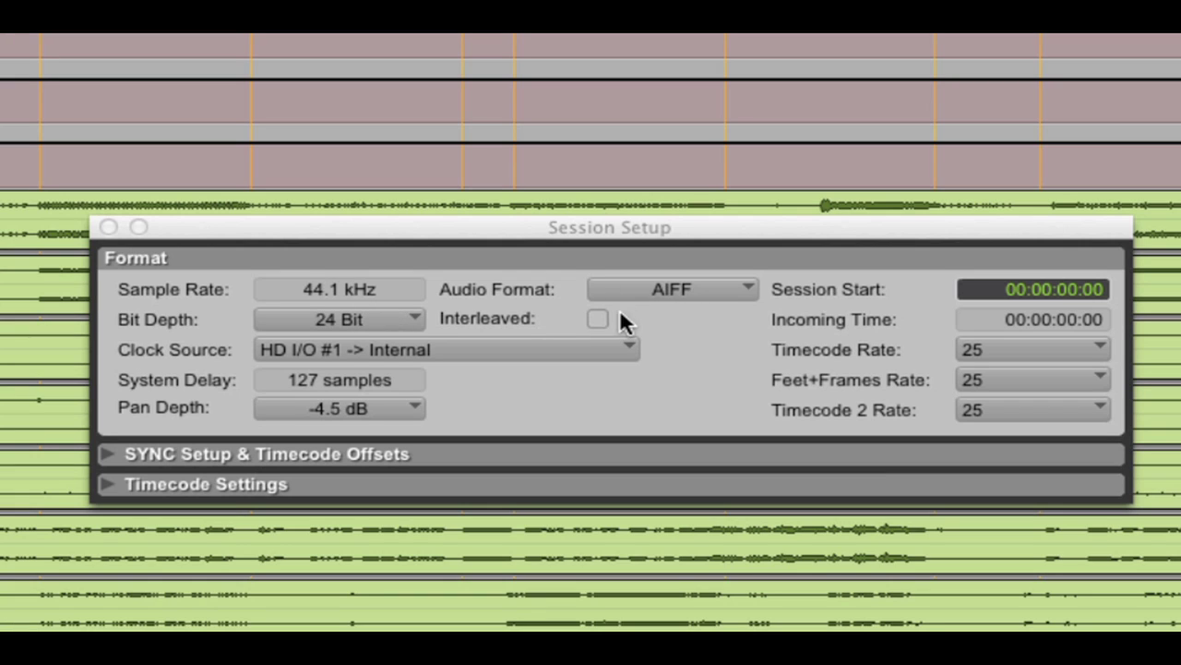
# - In Session Setup, keep 24 Bit, set the audio format to BWF (.WAV), and enable Interleaved
pyautogui.click(411, 319)
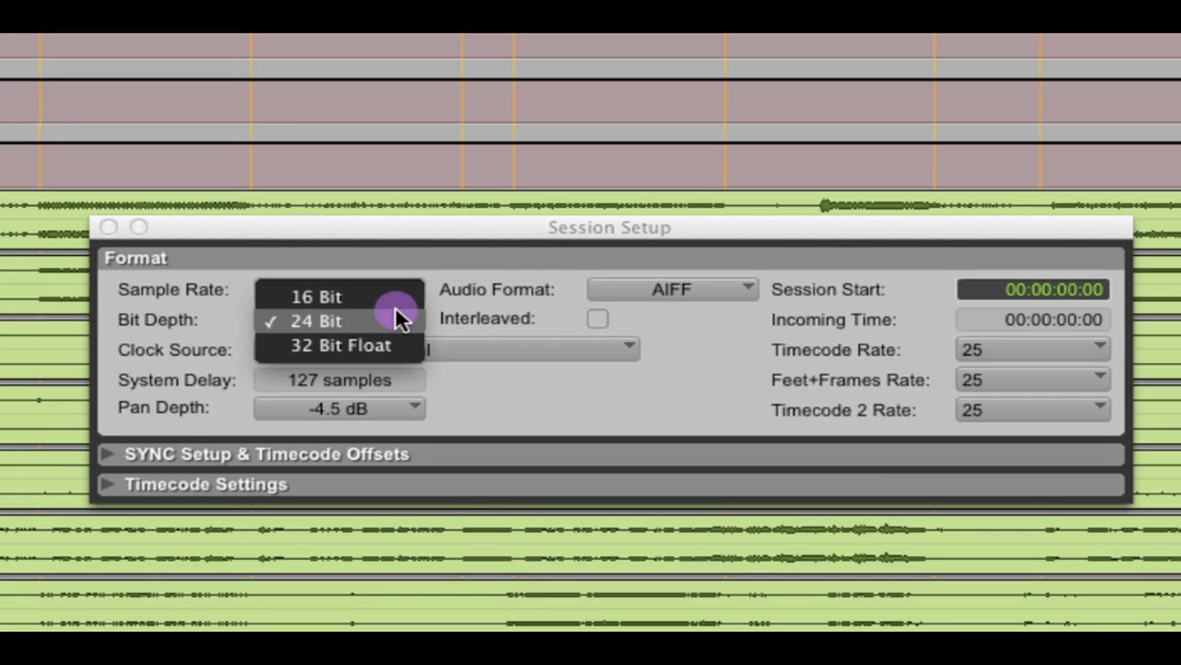
pyautogui.click(412, 320)
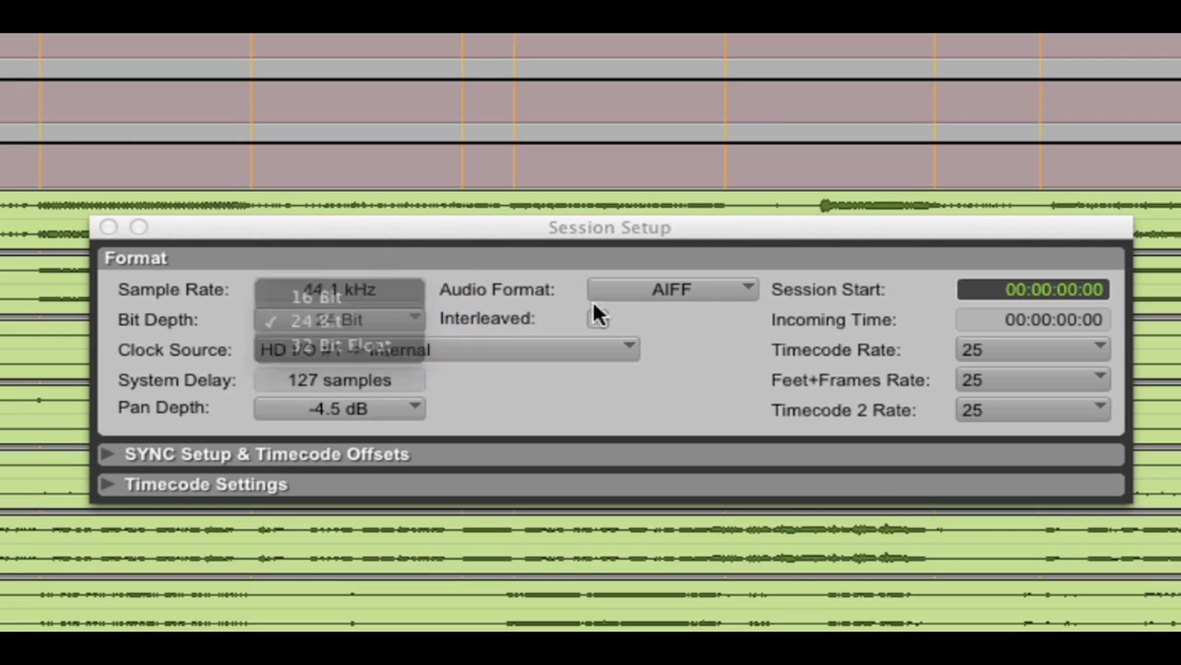
pyautogui.click(726, 289)
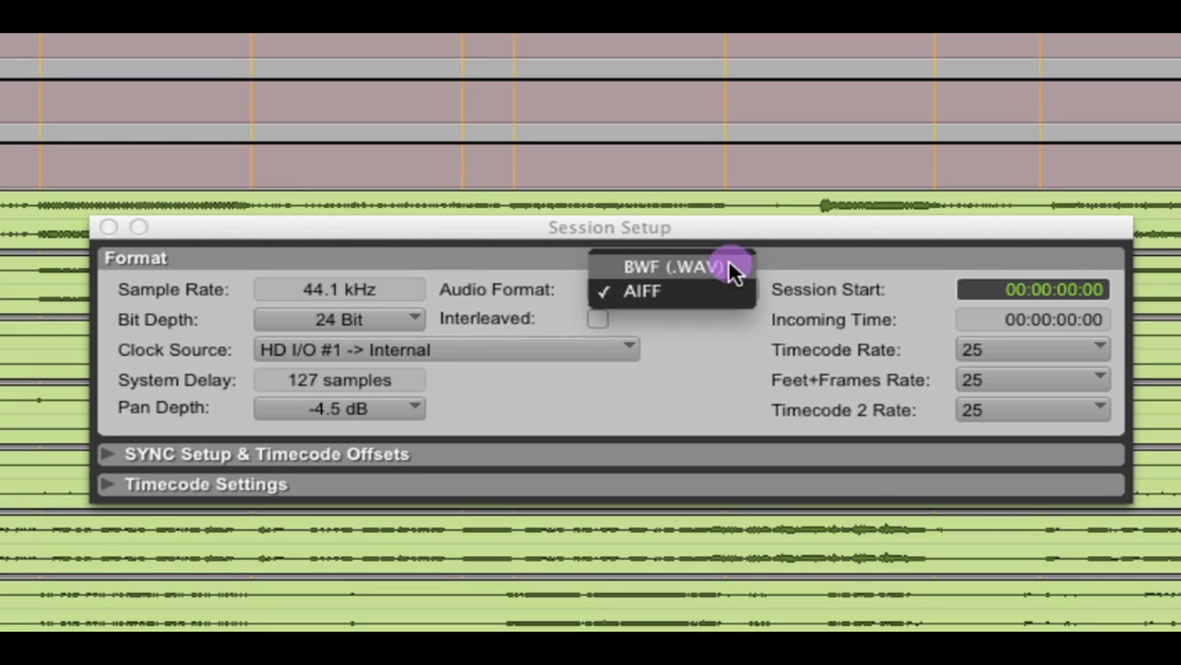
pyautogui.click(730, 266)
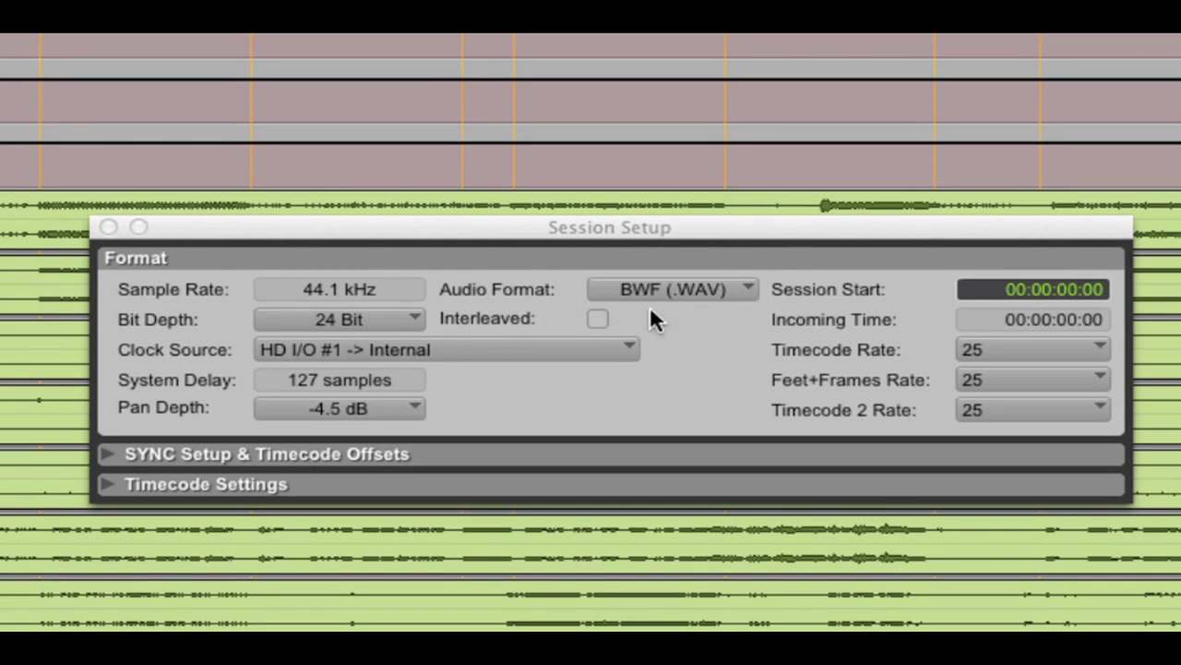
pyautogui.click(599, 319)
pyautogui.moveTo(810, 227); pyautogui.dragTo(803, 184)
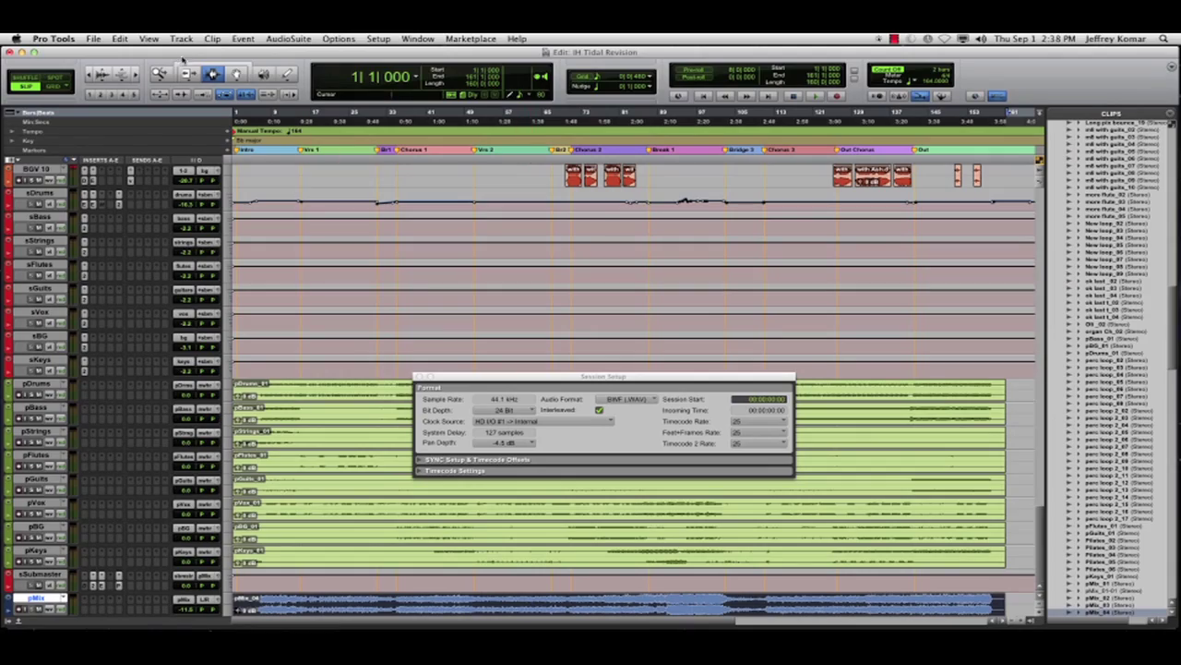
# - Render the selected pMix audio into one clip with Edit > Consolidate Clip
pyautogui.click(128, 37)
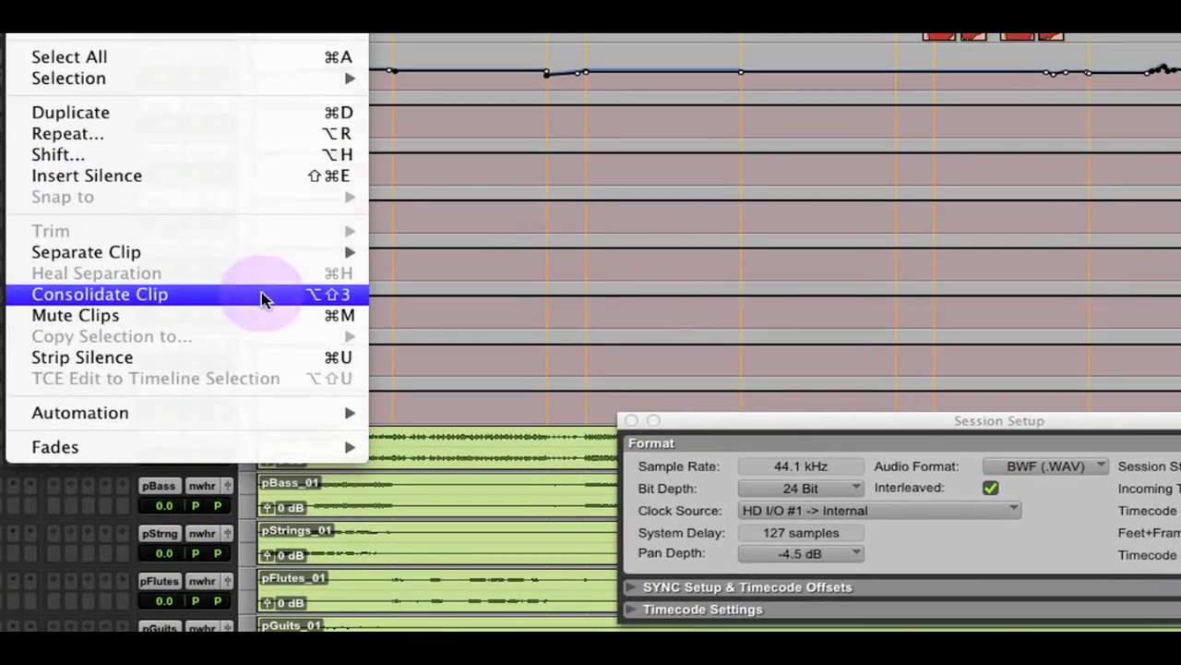
pyautogui.click(259, 298)
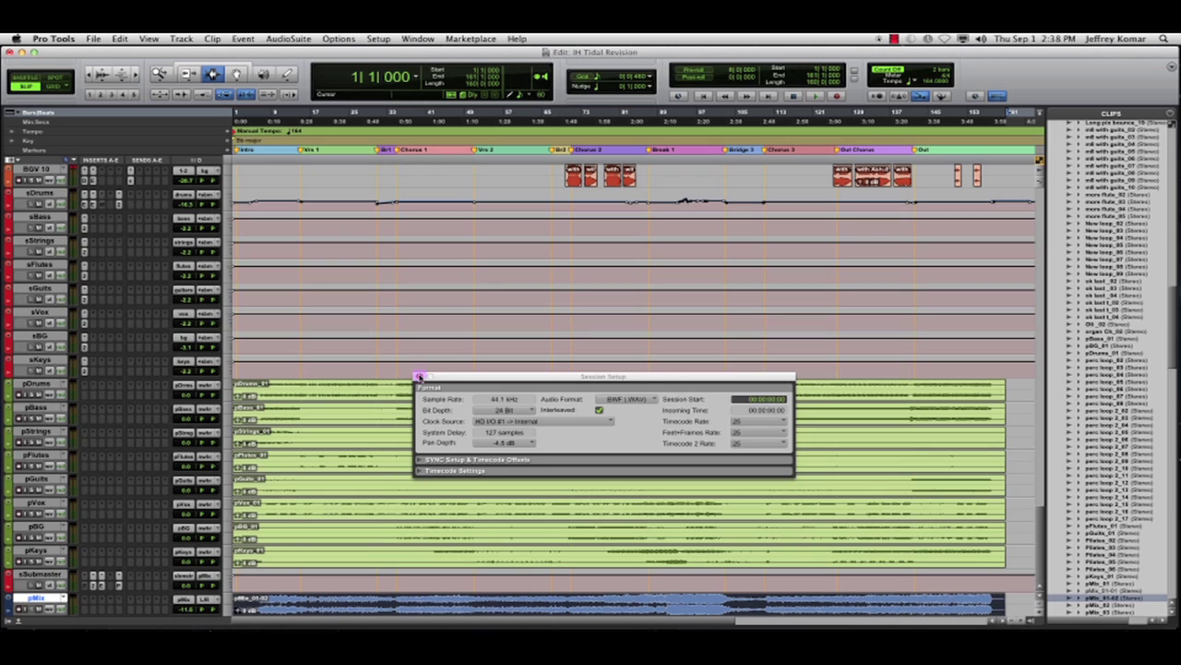
# - Close Session Setup and reveal the consolidated pMix clip's file in Finder
pyautogui.click(419, 378)
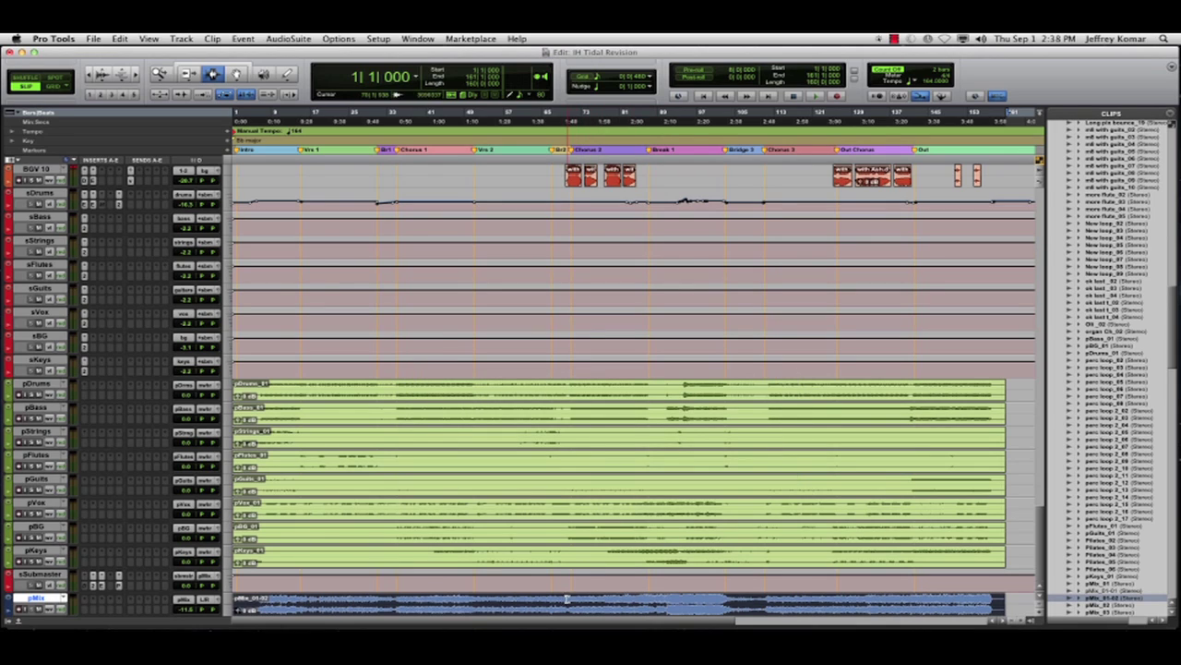
pyautogui.click(724, 578)
pyautogui.moveTo(1173, 362); pyautogui.dragTo(1170, 406)
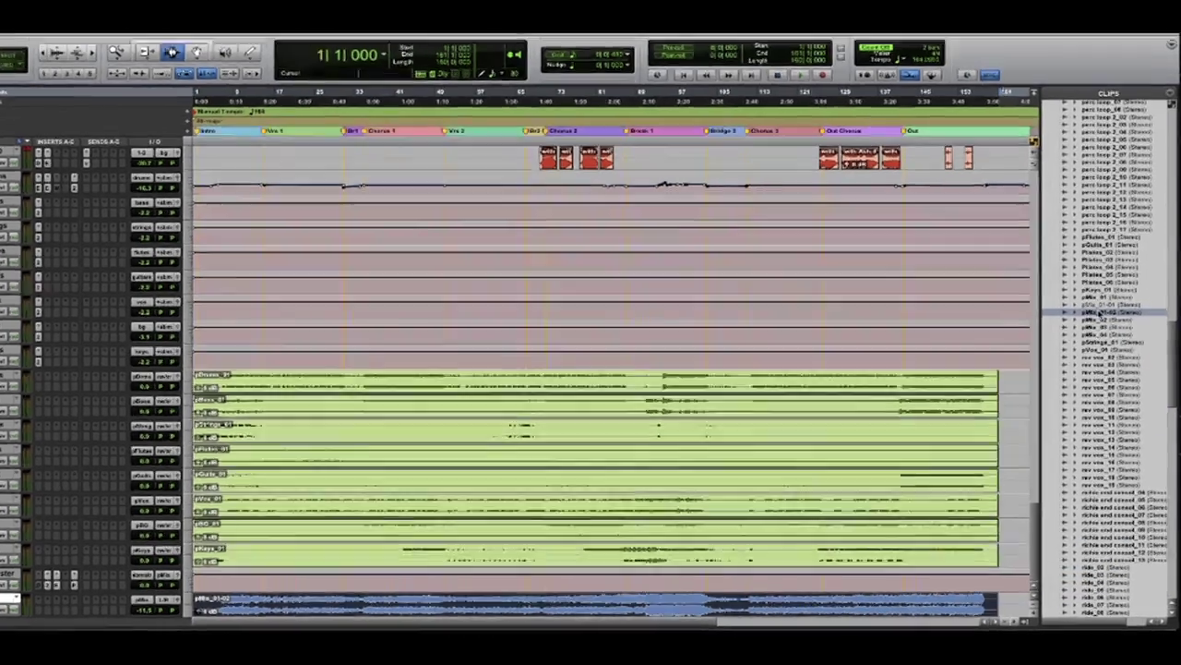
pyautogui.rightClick(1103, 325)
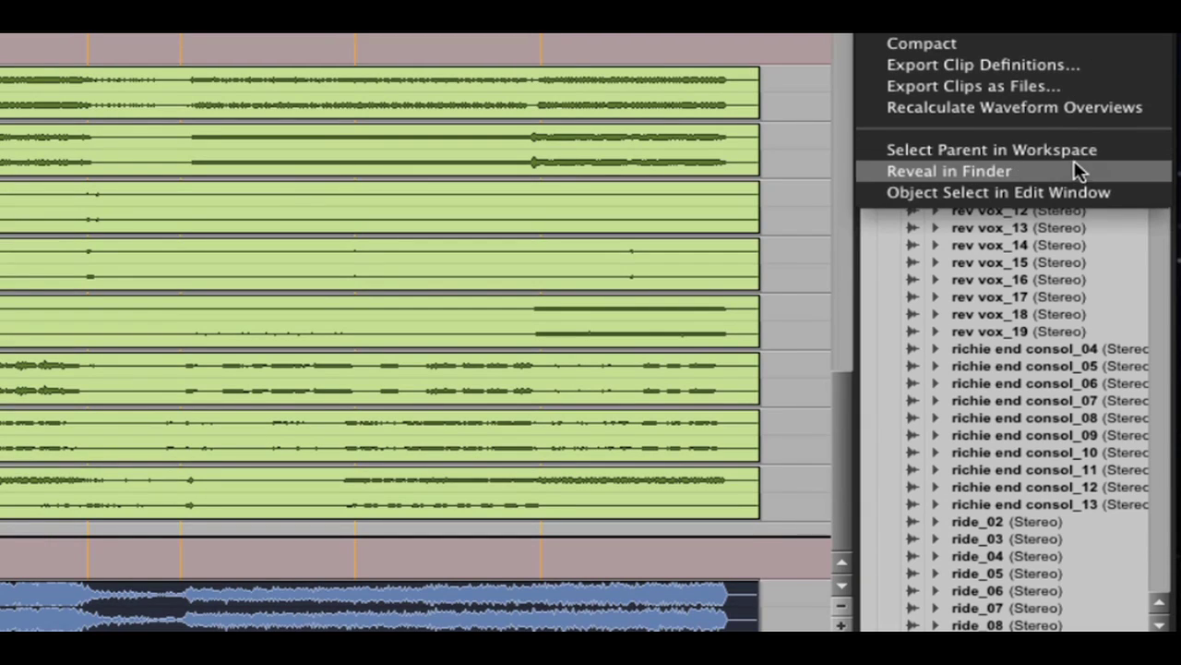
pyautogui.click(1080, 176)
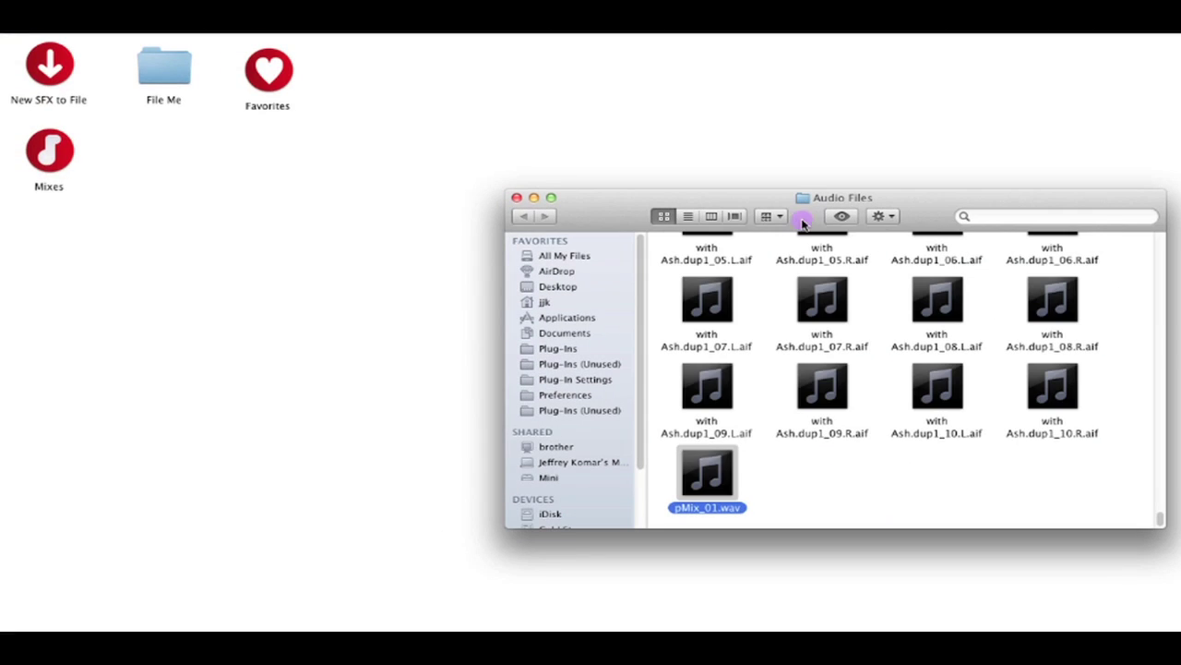
# - Check pMix_01.wav in the Audio Files folder, then return to Pro Tools
pyautogui.moveTo(803, 219); pyautogui.dragTo(883, 205)
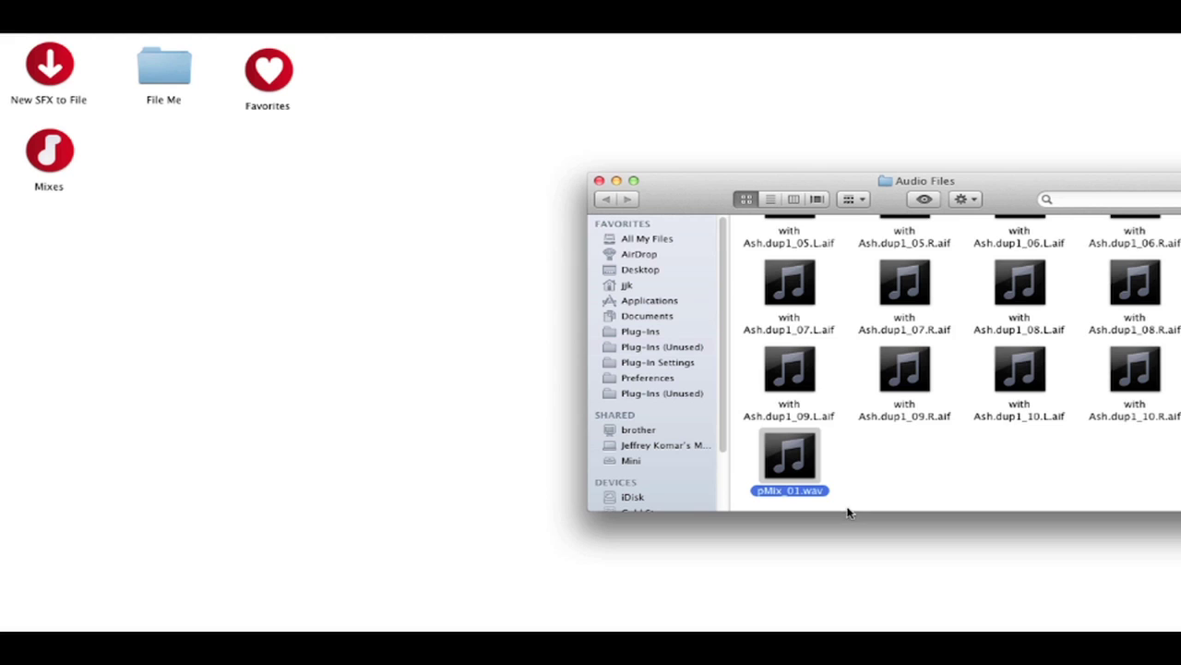
pyautogui.moveTo(802, 480)
pyautogui.press('super+Tab')
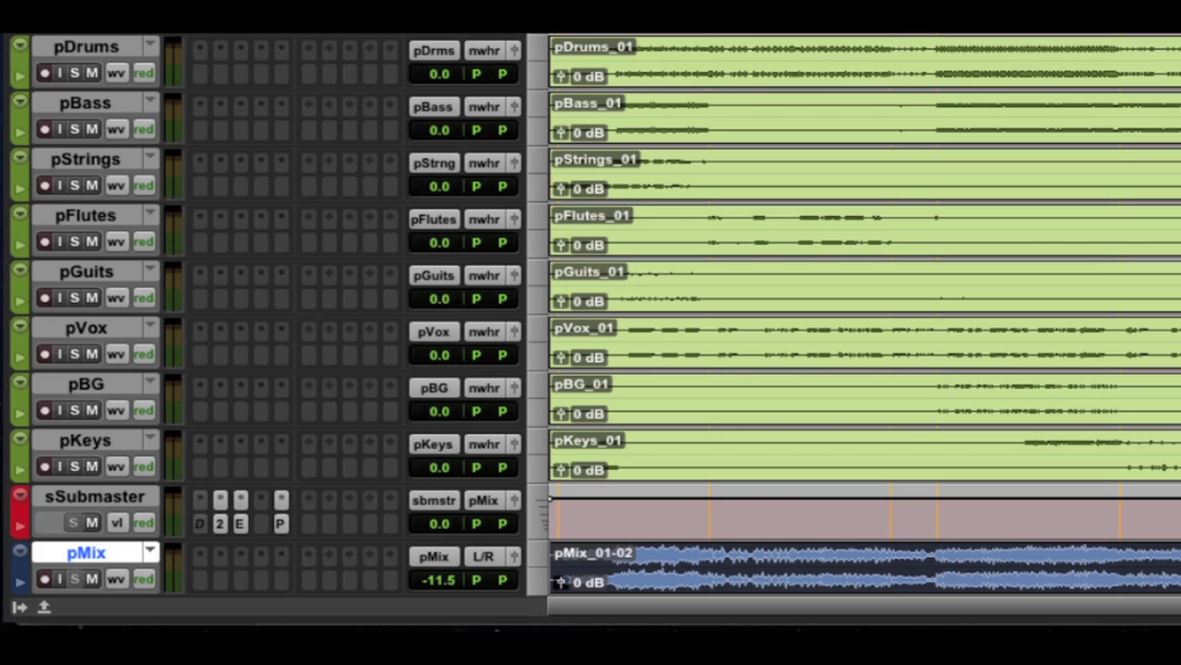
# - Select the stem tracks from pDrums down through pKeys
pyautogui.click(101, 46)
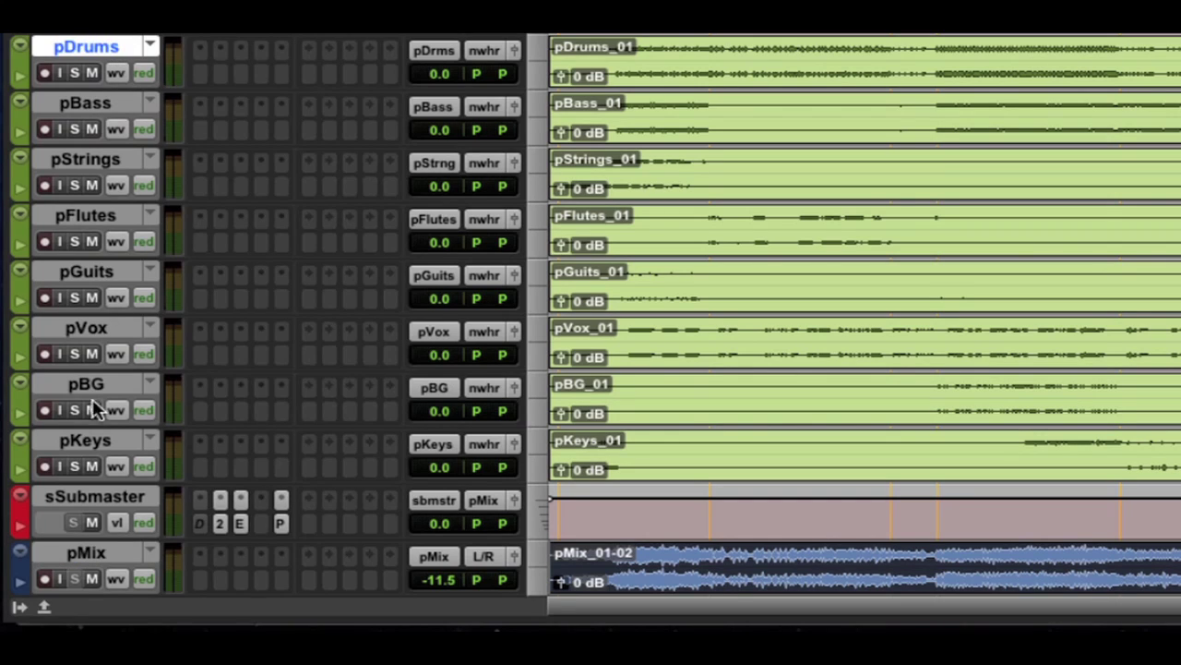
pyautogui.keyDown('shift'); pyautogui.click(102, 441); pyautogui.keyUp('shift')
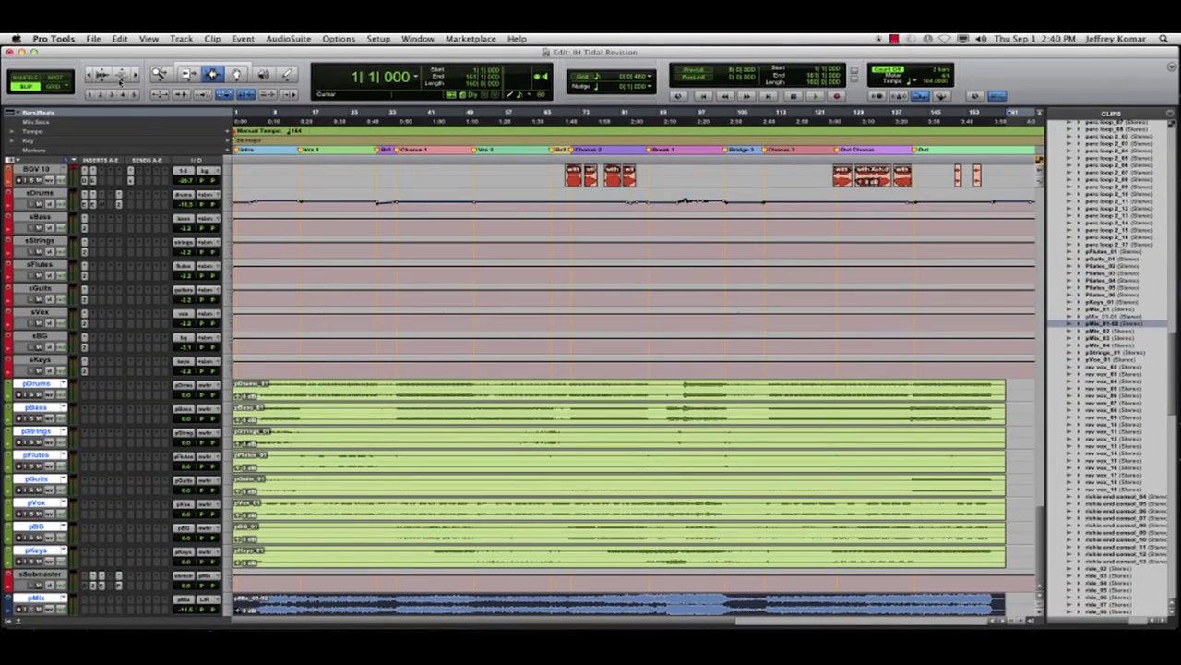
# - Export the selected tracks as a new session using BWF (.WAV) with Interleaved on
pyautogui.click(93, 38)
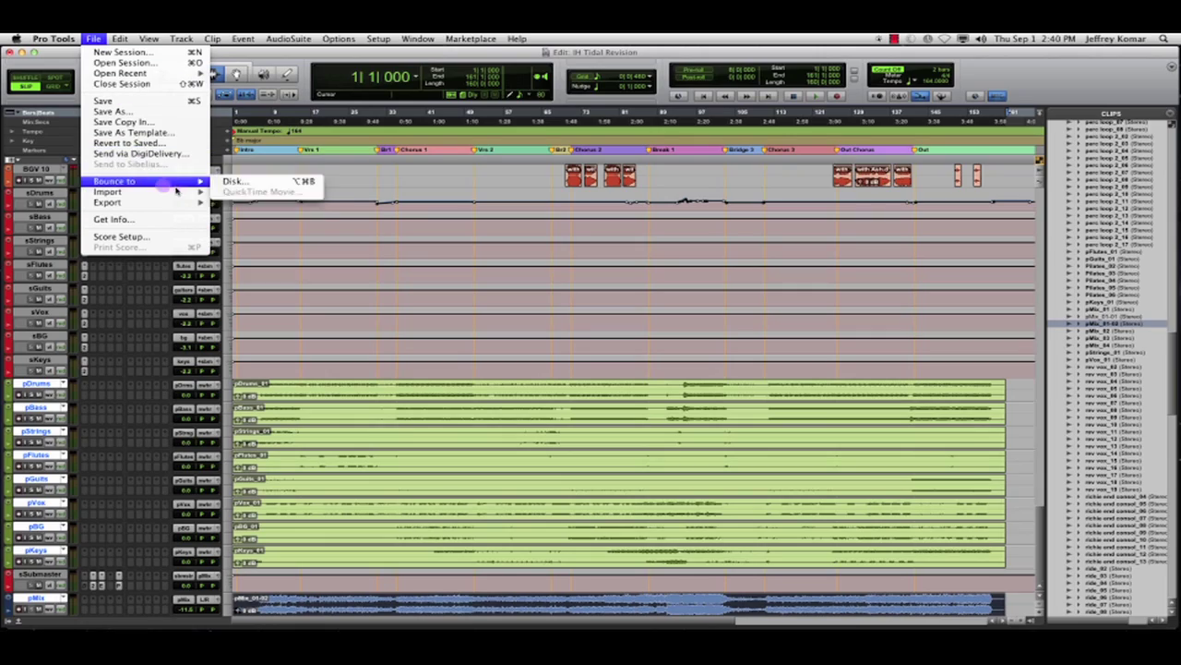
pyautogui.moveTo(183, 205)
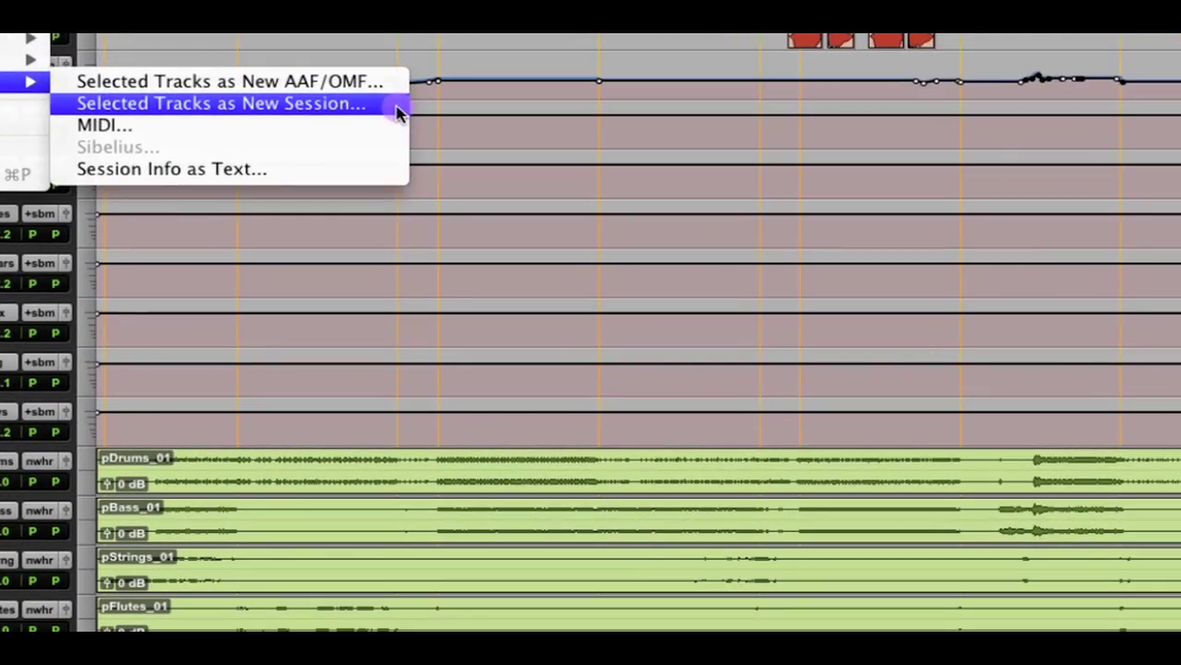
pyautogui.click(396, 103)
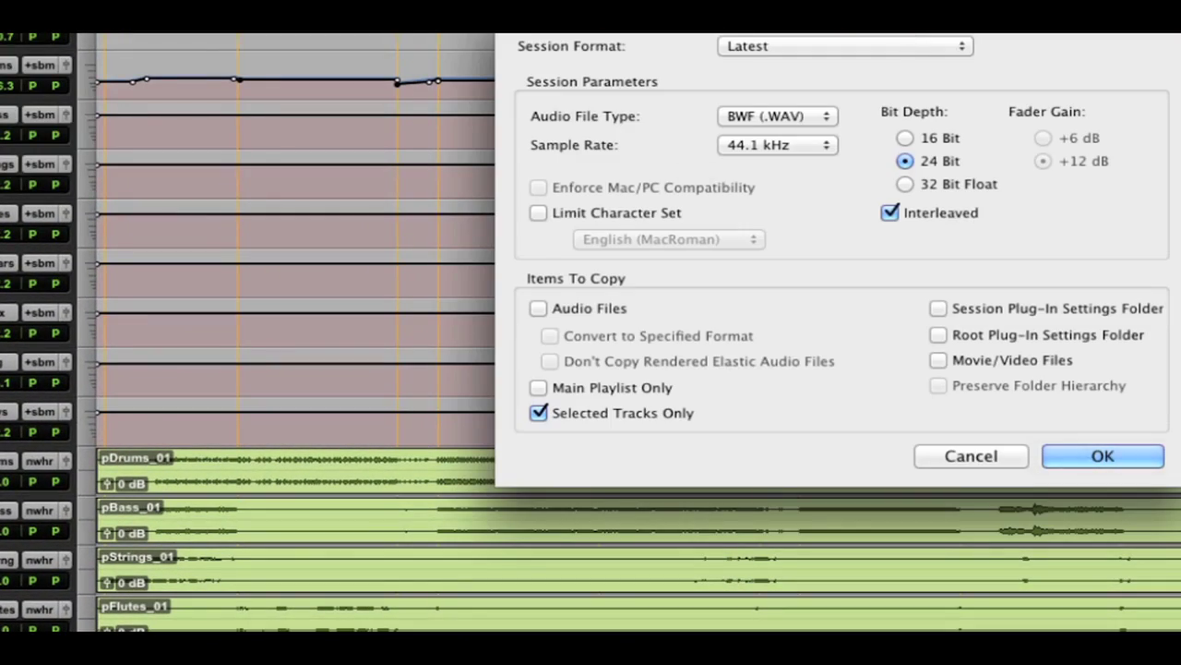
pyautogui.moveTo(905, 6); pyautogui.dragTo(876, 141)
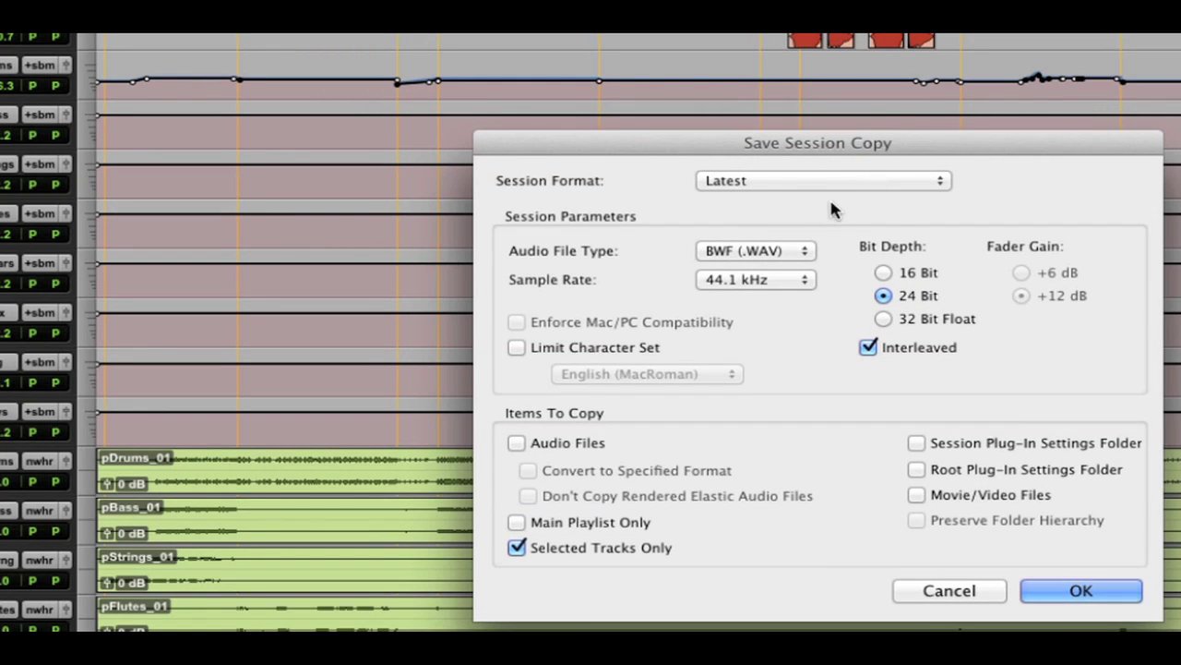
pyautogui.click(784, 253)
pyautogui.click(807, 256)
pyautogui.click(875, 349)
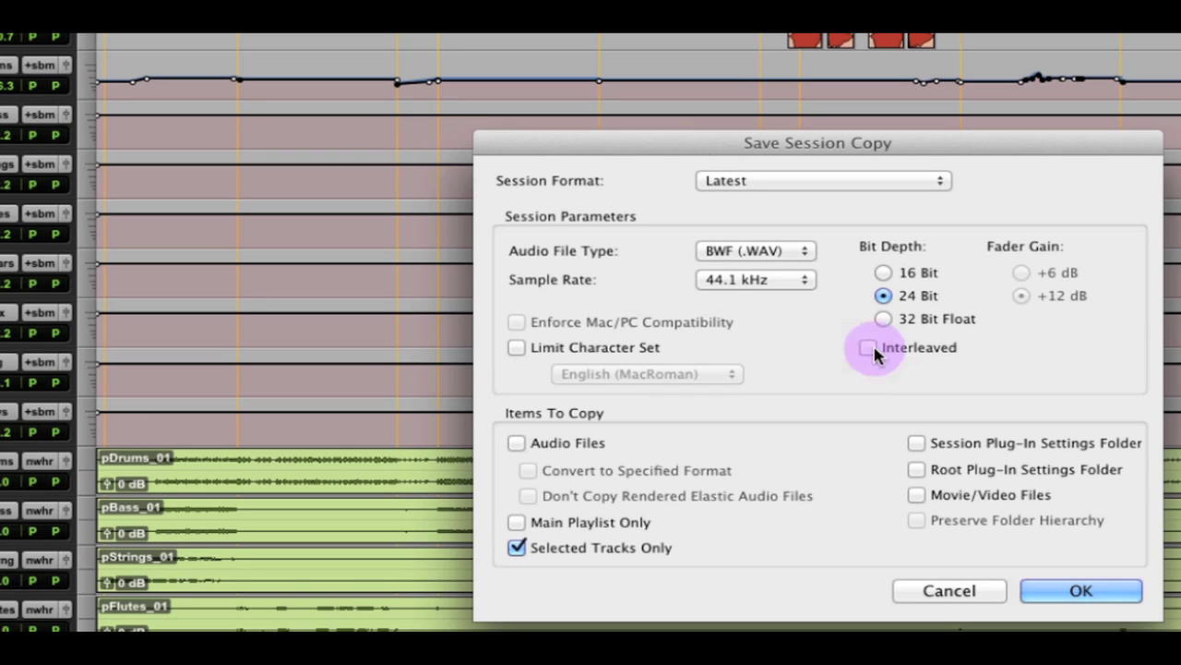
pyautogui.click(873, 350)
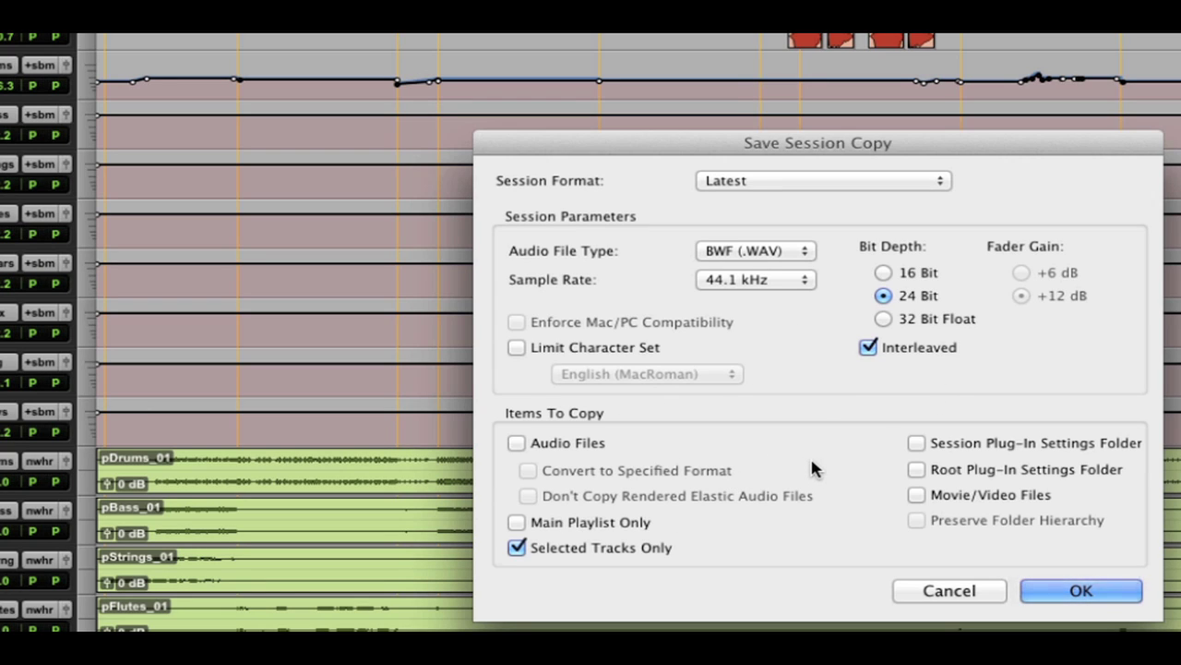
# - Copy and convert audio files, main playlist only, and save the session as 'Tidal Stems'
pyautogui.click(517, 522)
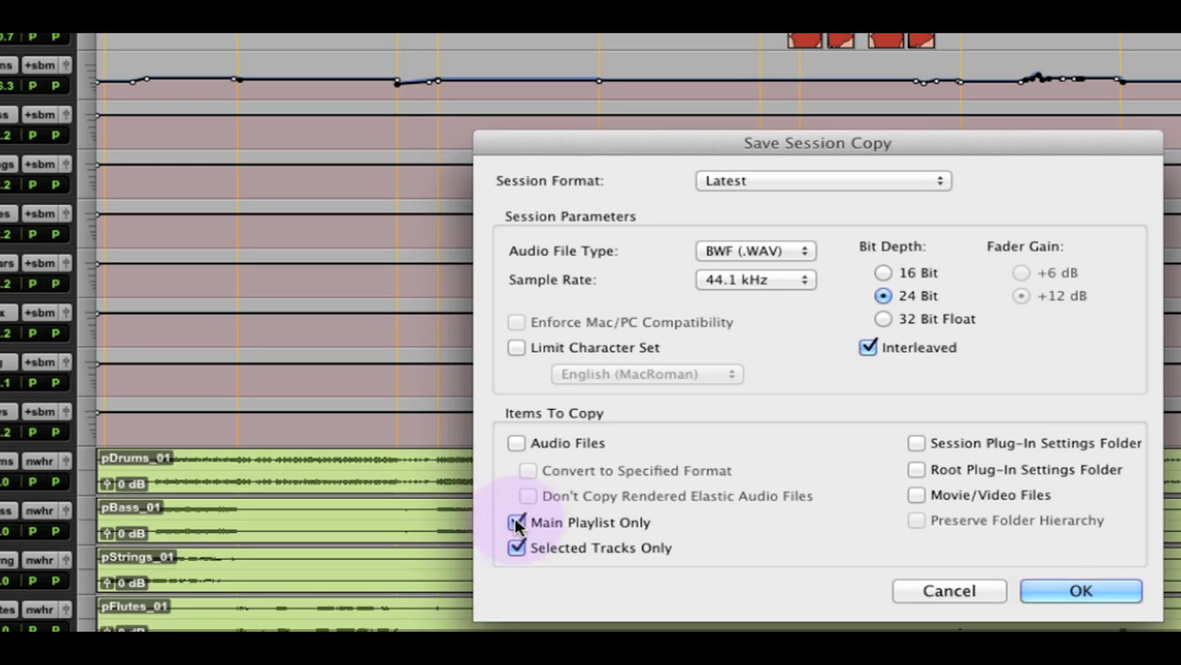
pyautogui.click(517, 443)
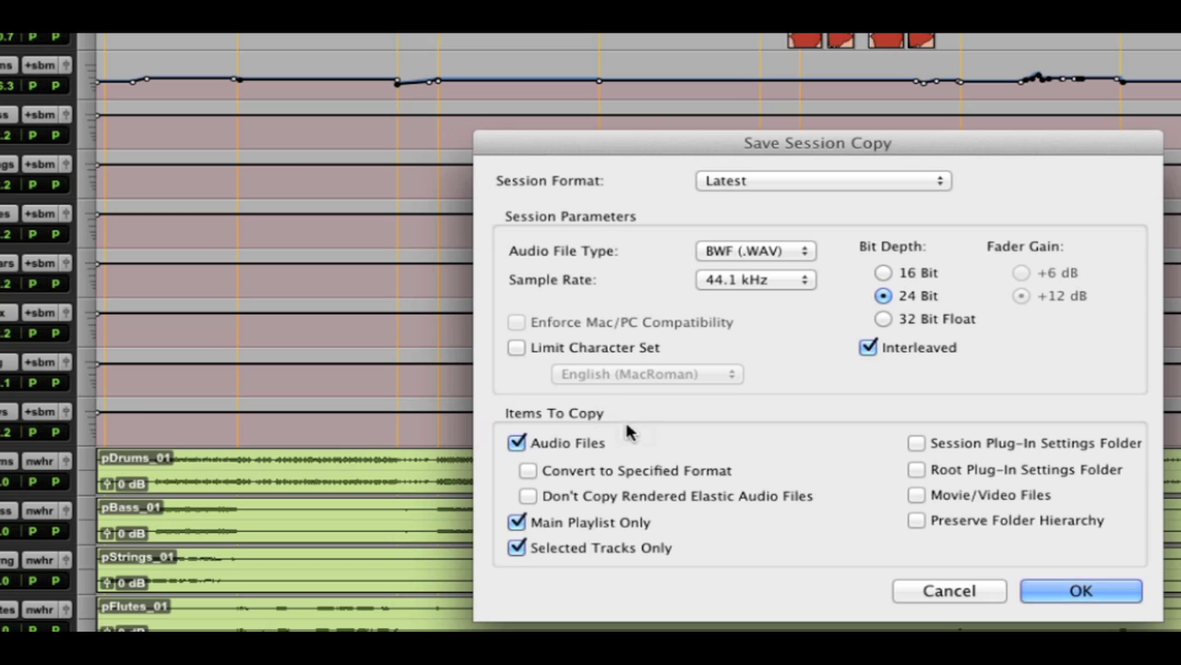
pyautogui.click(531, 470)
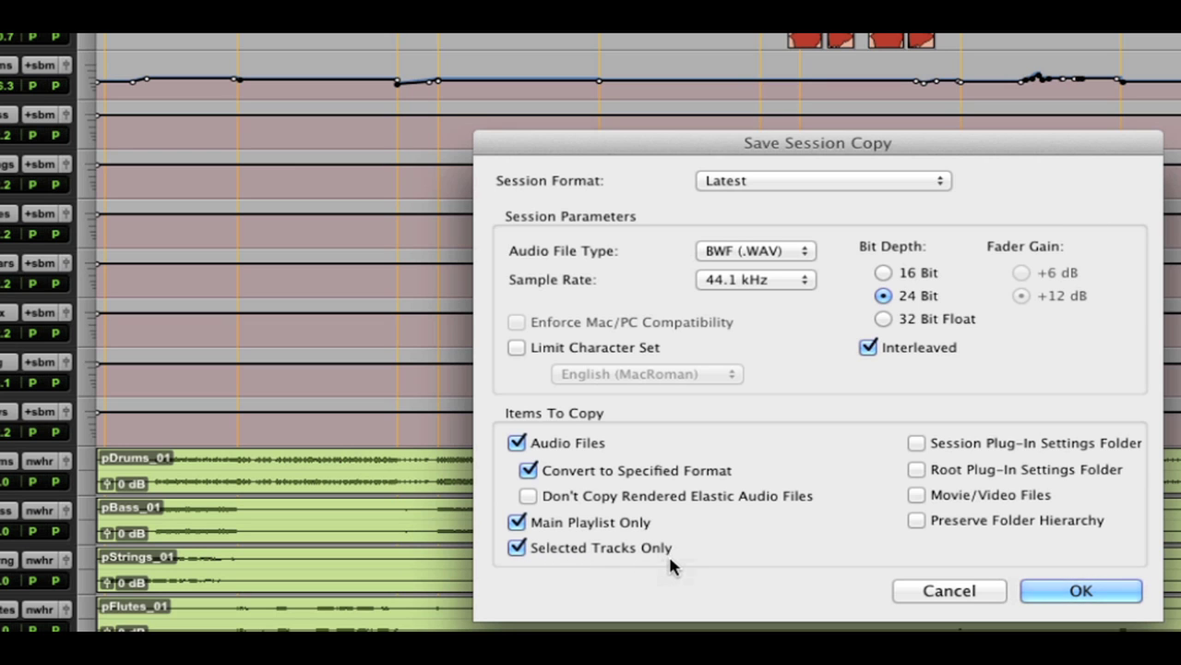
pyautogui.click(1089, 591)
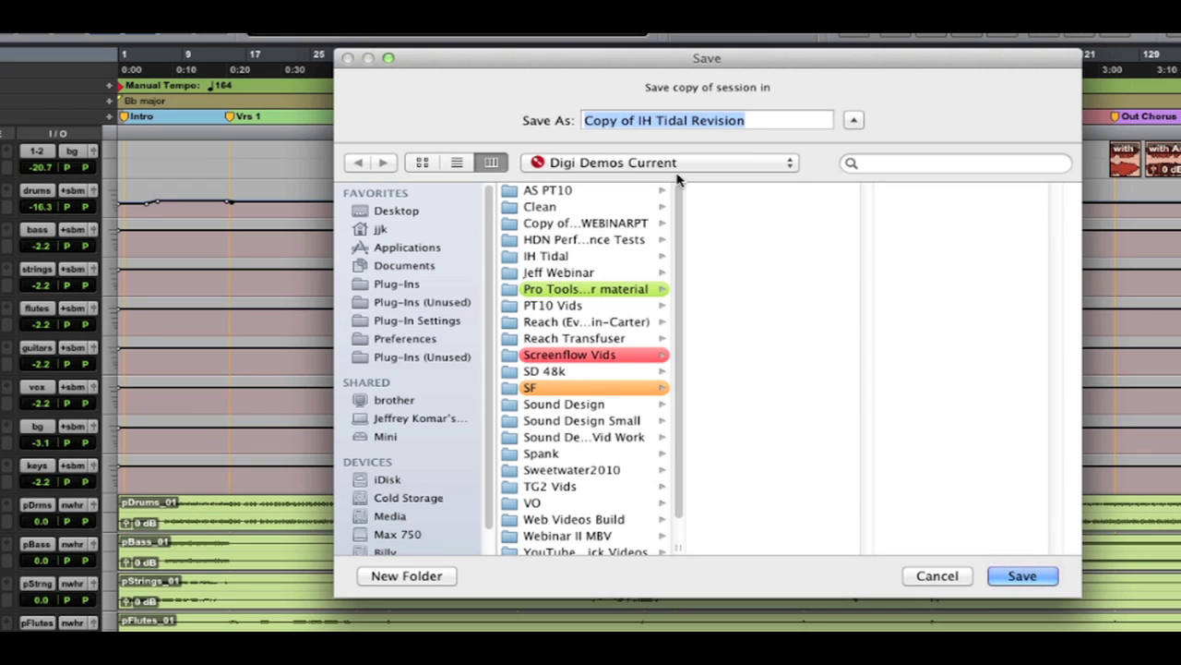
pyautogui.write('Tid')
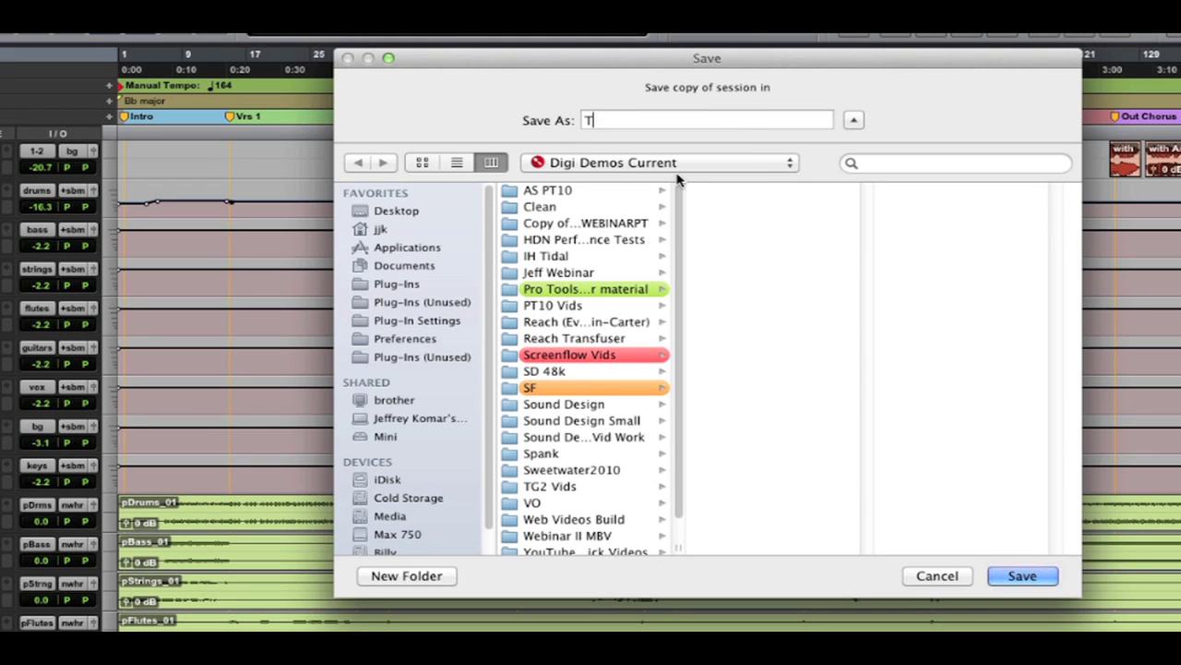
pyautogui.write('al Stems')
pyautogui.press('Return')
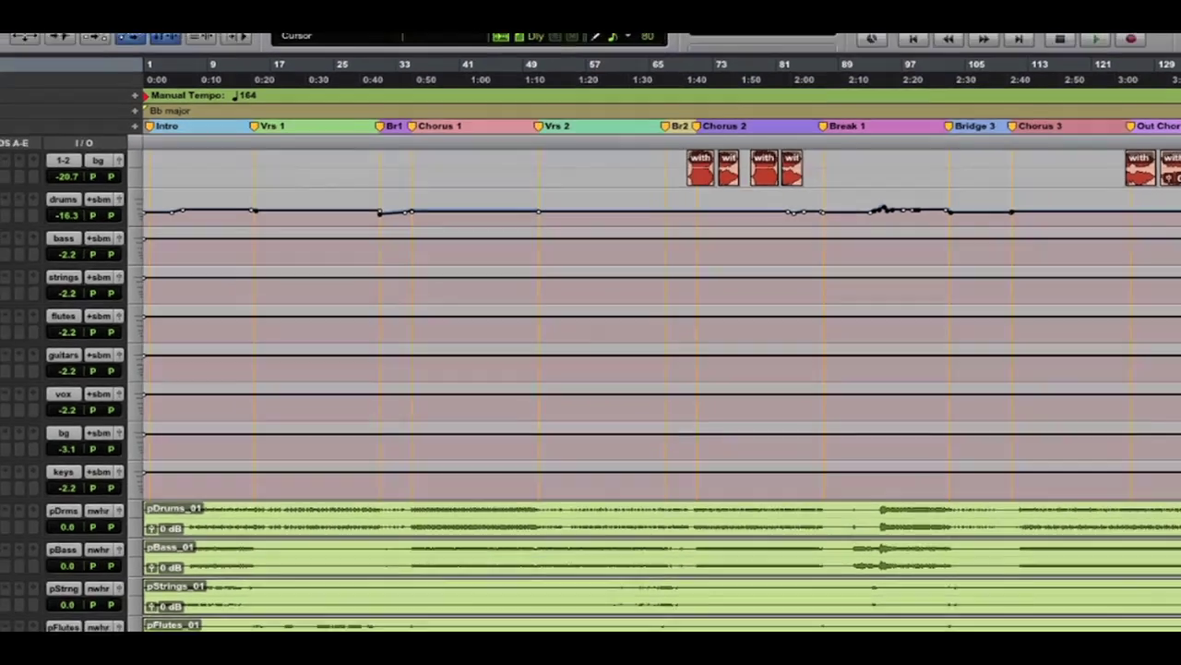
# - Open Tidal Stems.ptx from the Tidal Stems folder and bring up its Session Setup
pyautogui.click(19, 18)
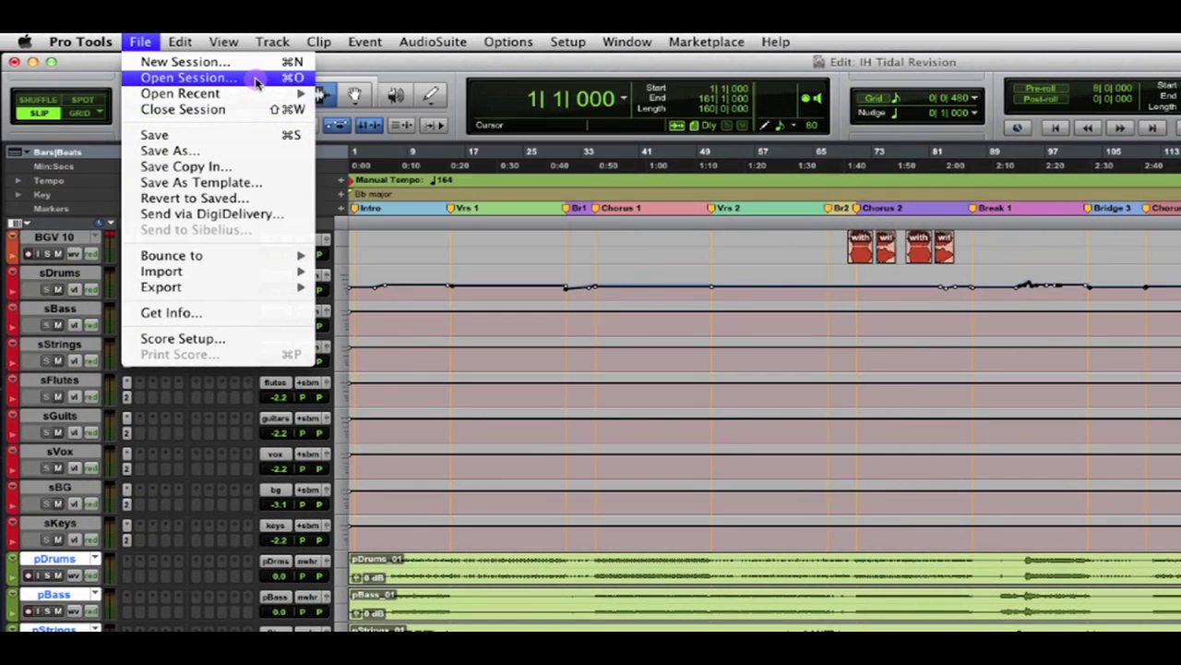
pyautogui.click(663, 205)
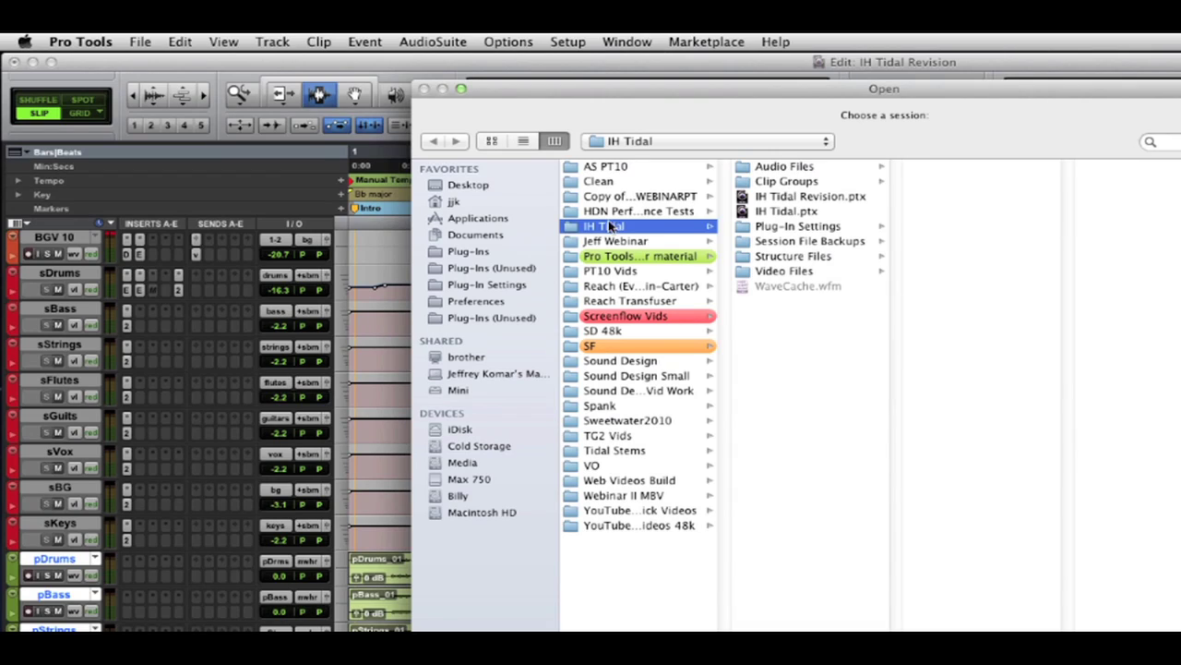
pyautogui.click(619, 450)
pyautogui.click(791, 181)
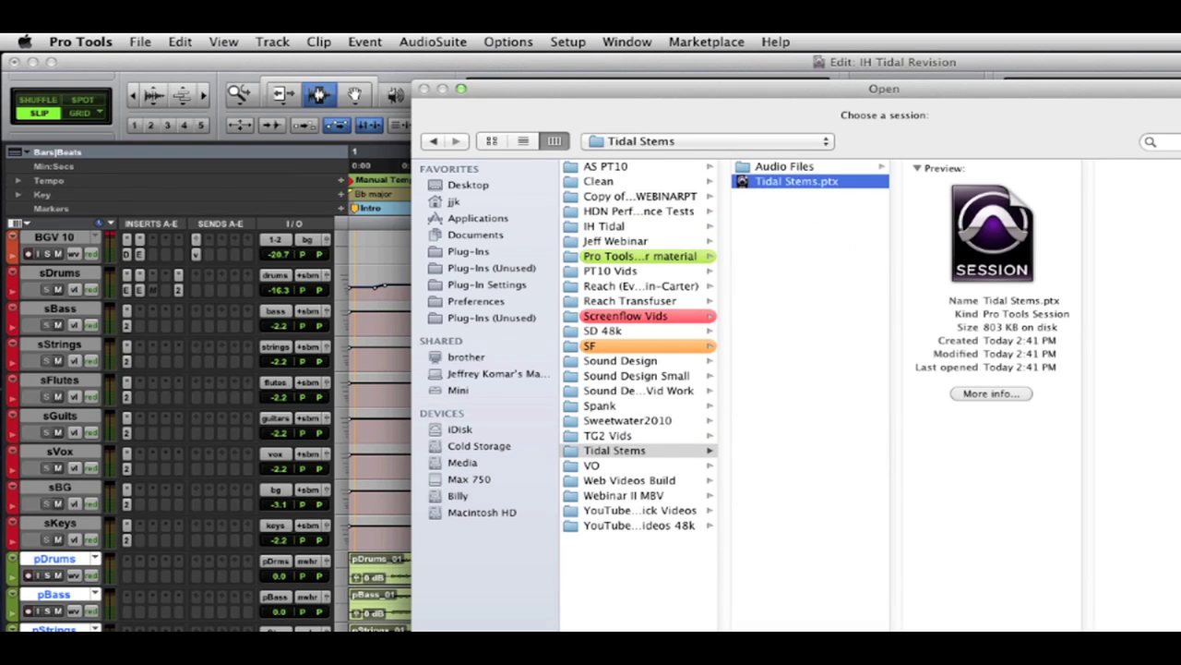
pyautogui.press('Return')
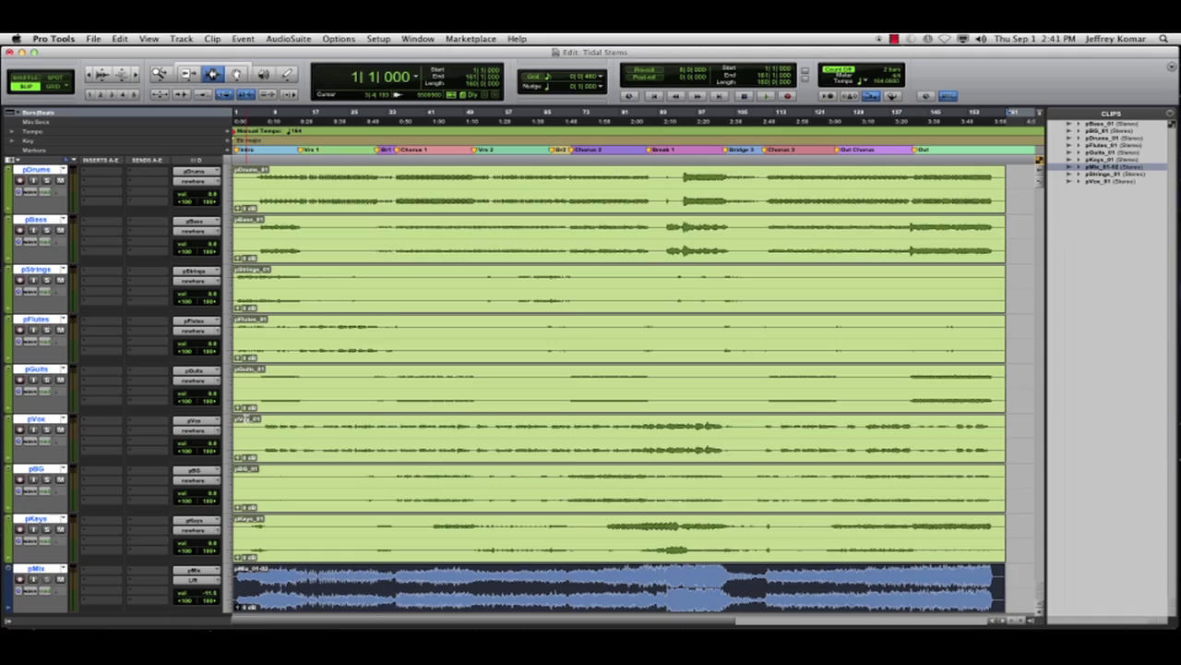
pyautogui.press('super+KP_2')
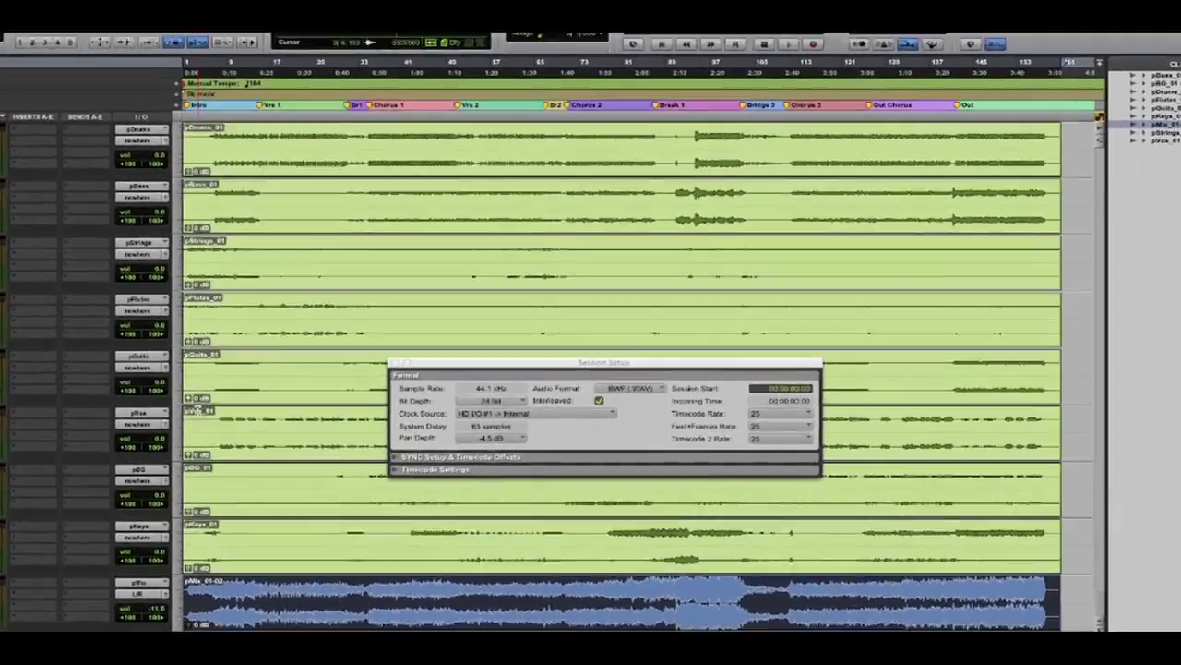